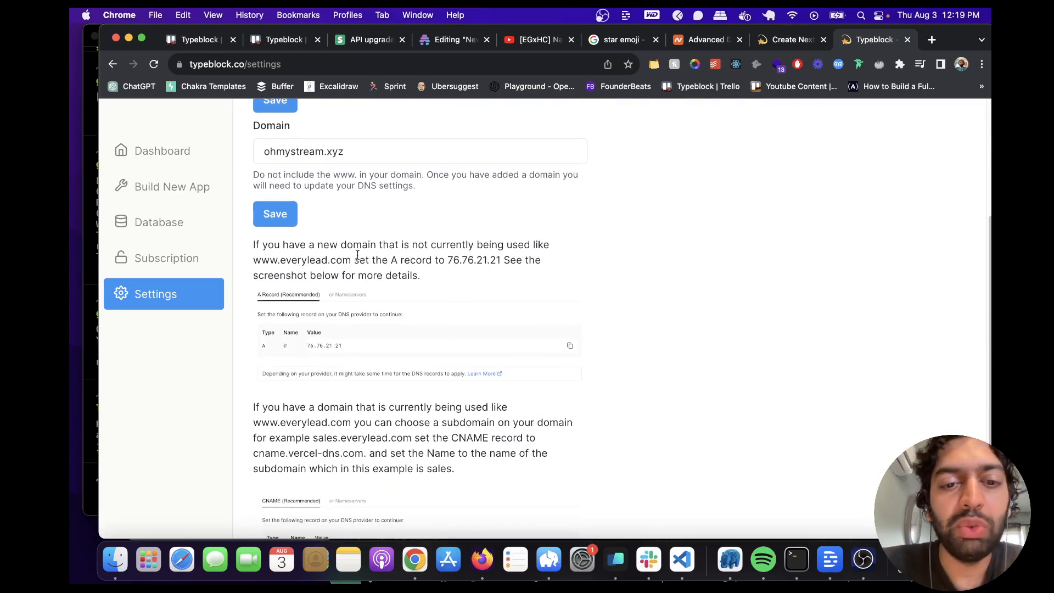
# Review the A record and CNAME setup instructions under the Domain setting, highlighting the A record instruction
pyautogui.scroll(-3, 357, 254)
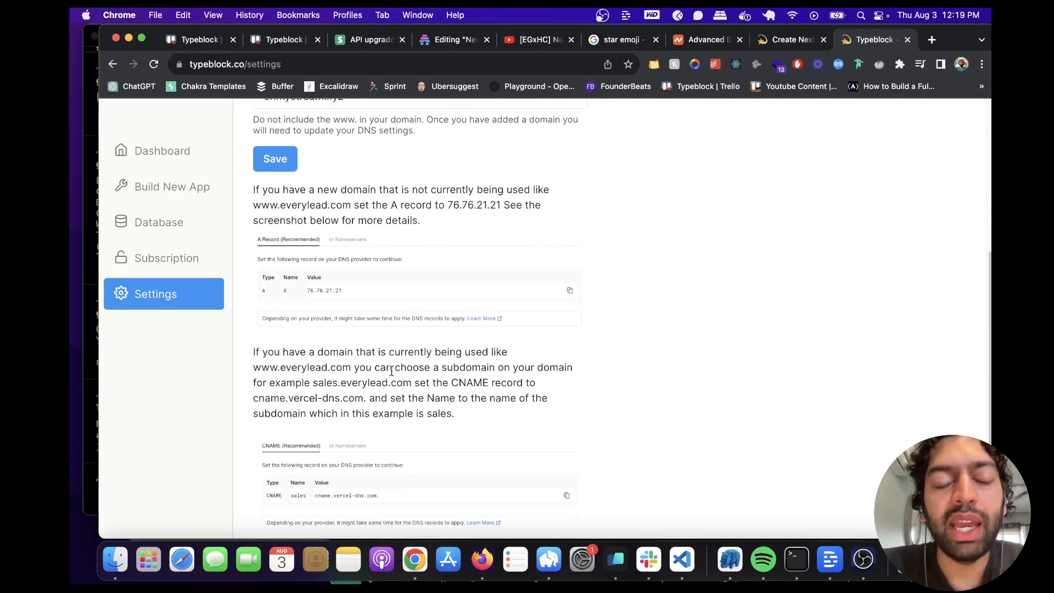
pyautogui.scroll(2, 392, 372)
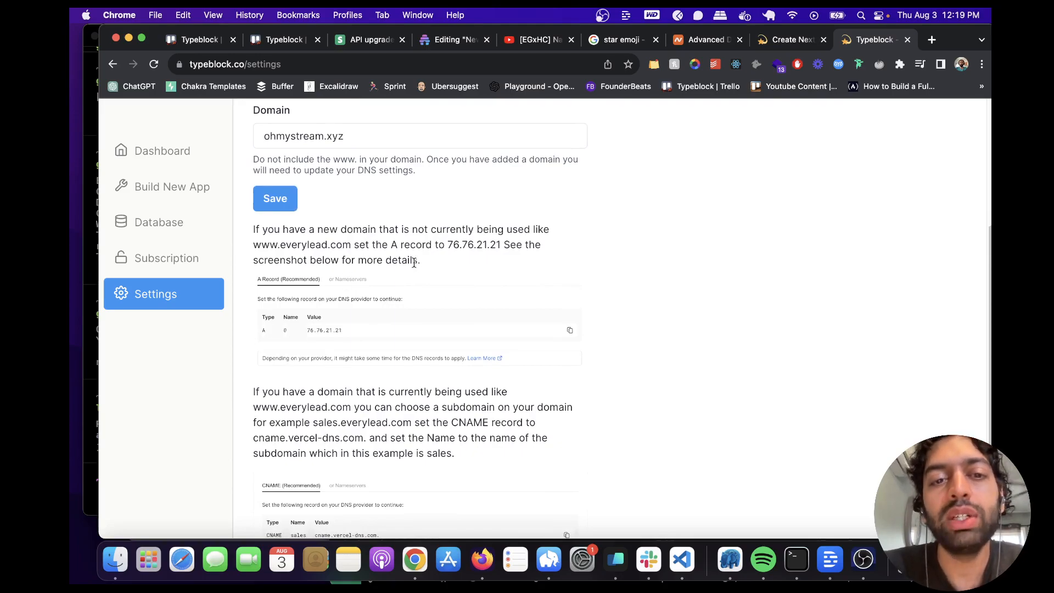
pyautogui.scroll(2, 415, 262)
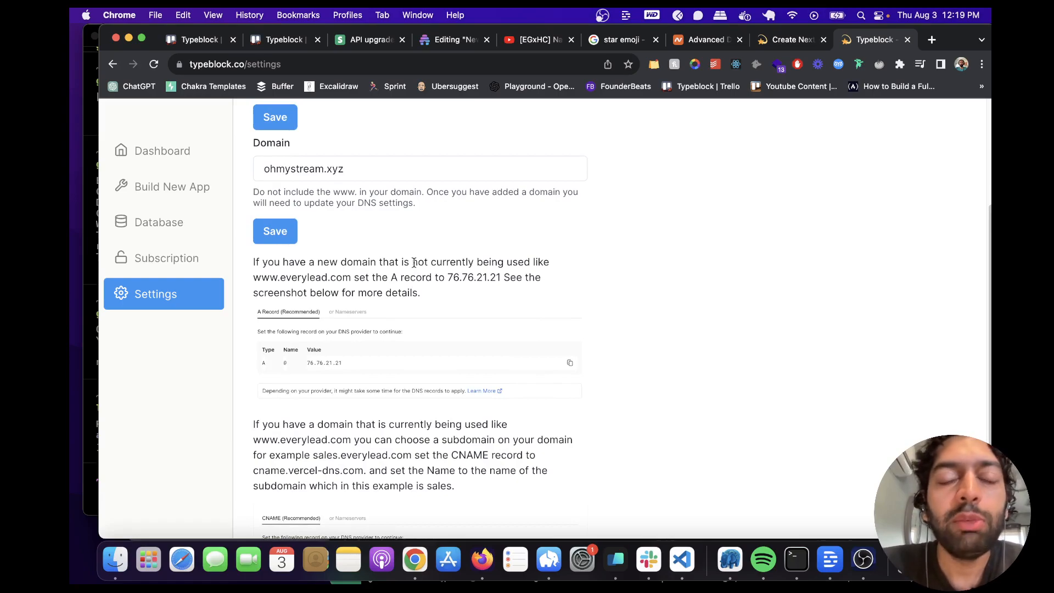
pyautogui.scroll(1, 414, 262)
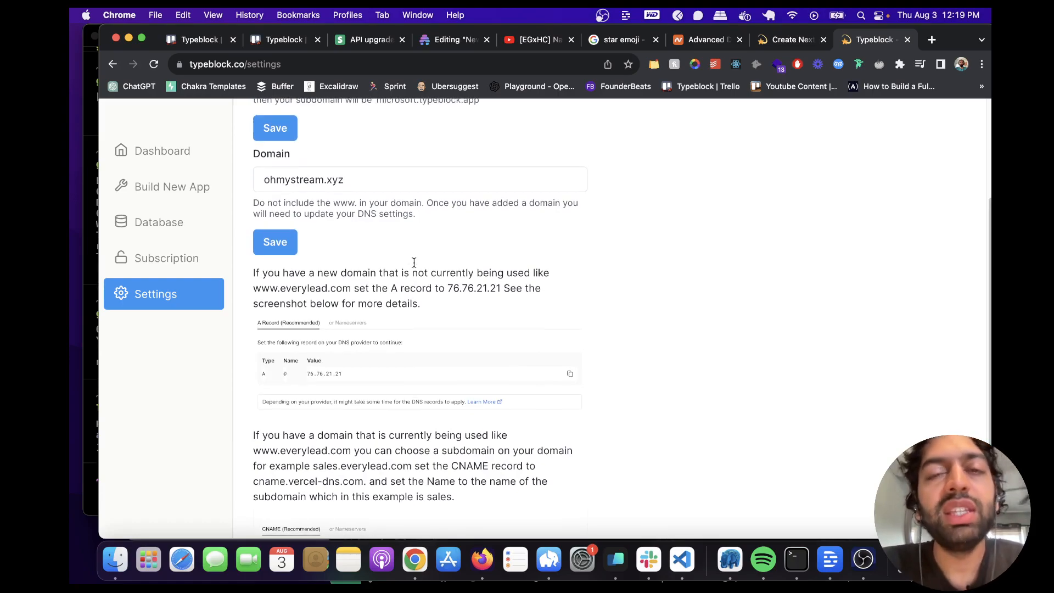
pyautogui.scroll(2, 414, 263)
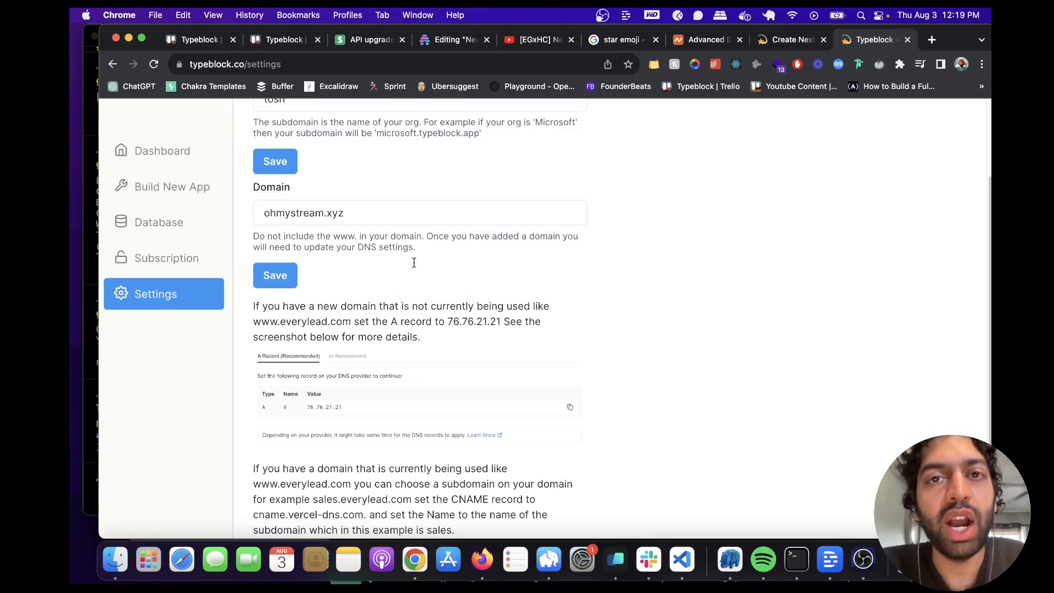
pyautogui.scroll(3, 414, 262)
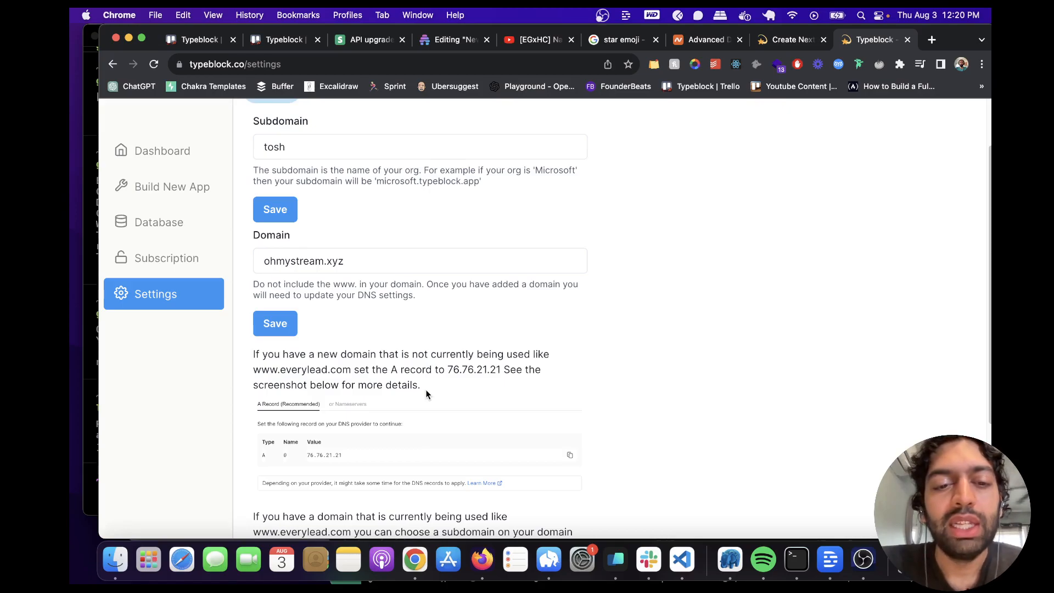
pyautogui.moveTo(426, 394); pyautogui.dragTo(245, 367)
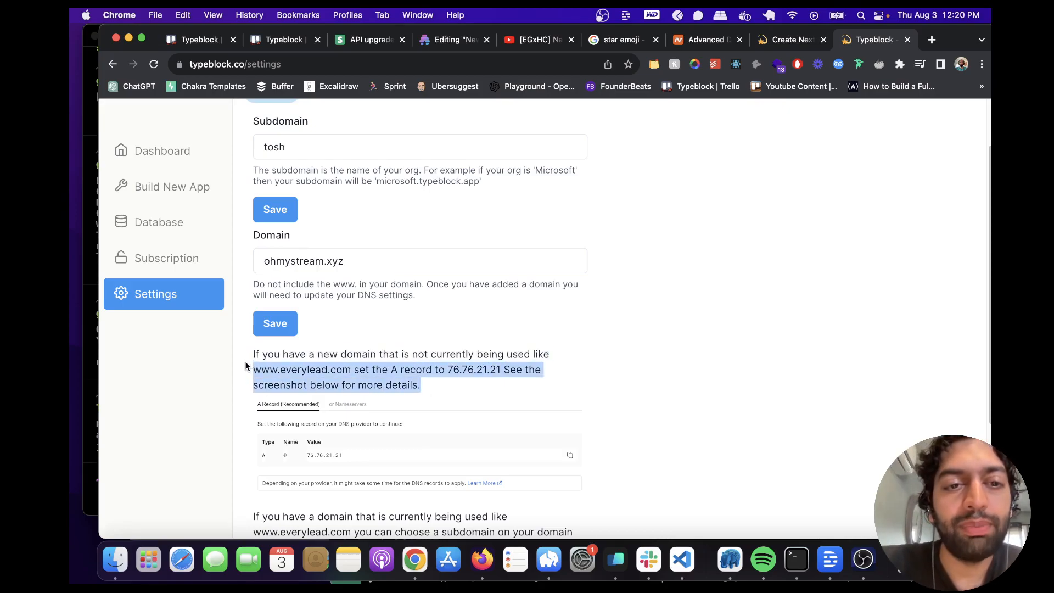
# Switch to Namecheap and compare the ohmystream.xyz host records with Typeblock's A record instructions, and view the live ohmystream.xyz site
pyautogui.click(702, 44)
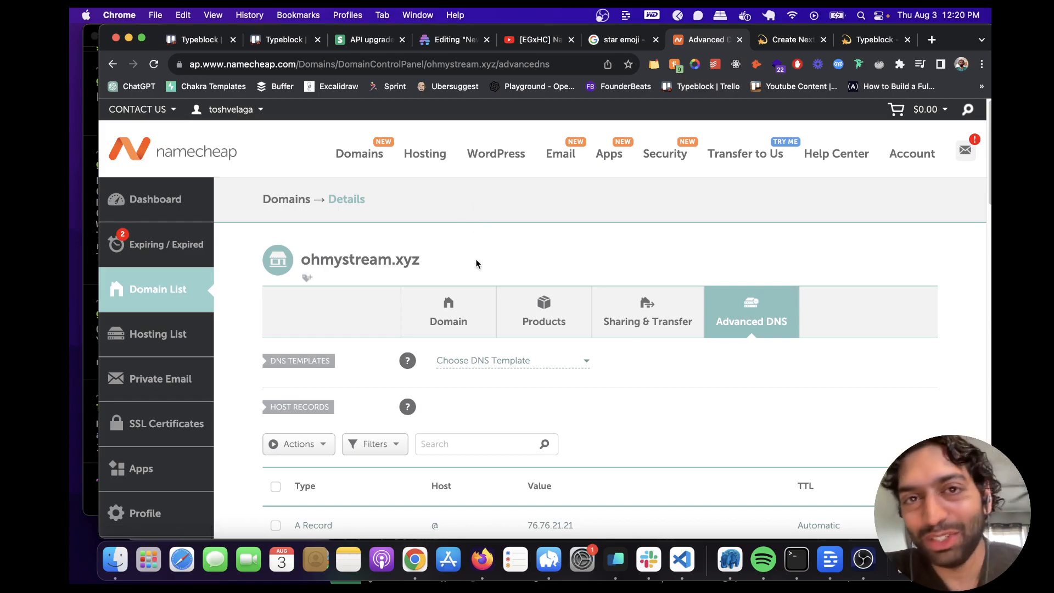
pyautogui.scroll(-5, 476, 262)
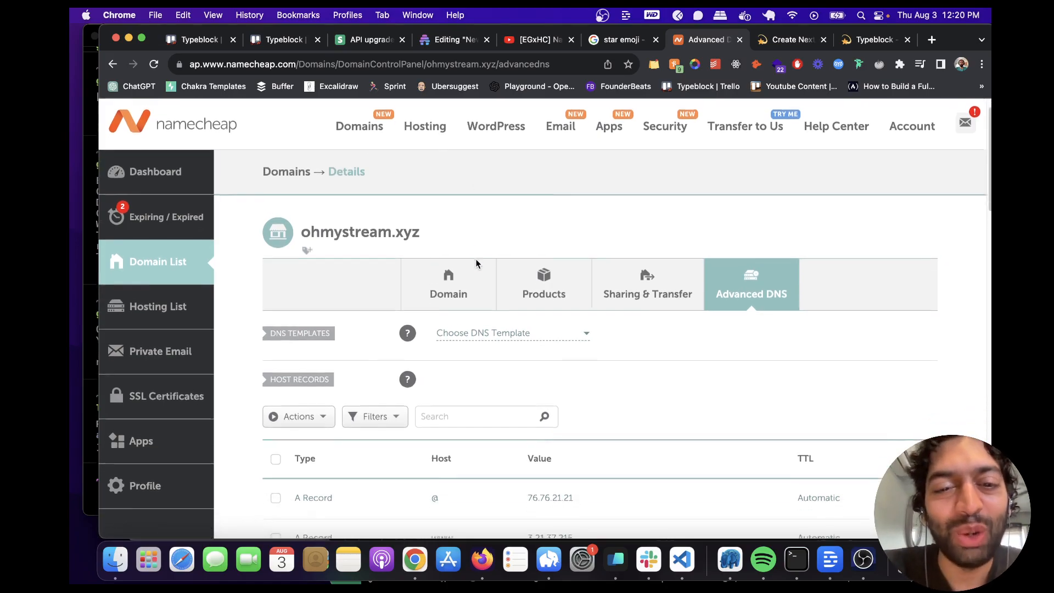
pyautogui.scroll(-1, 476, 263)
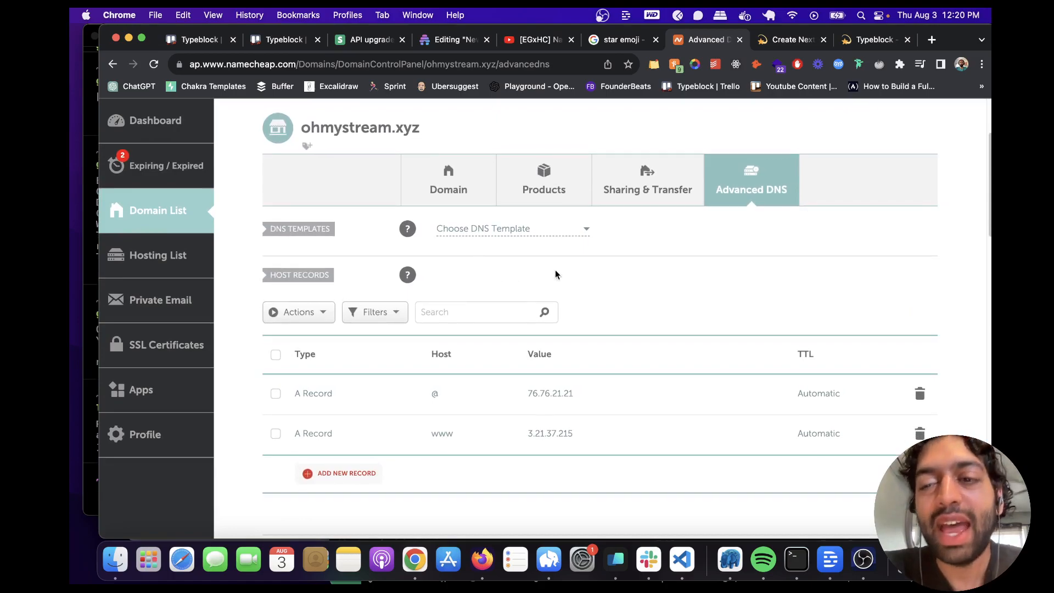
pyautogui.scroll(-3, 661, 287)
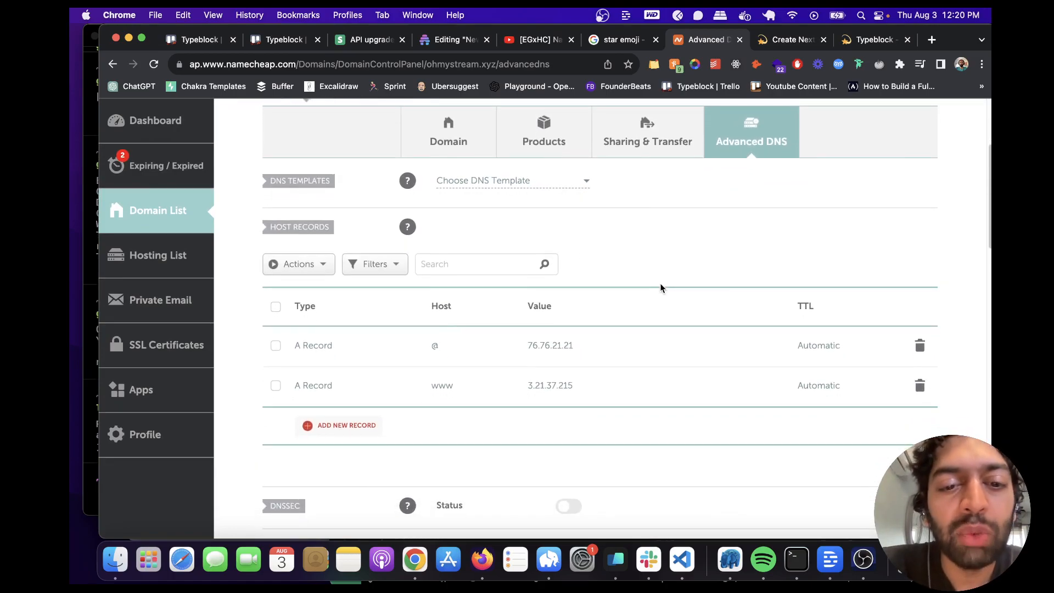
pyautogui.scroll(1, 661, 288)
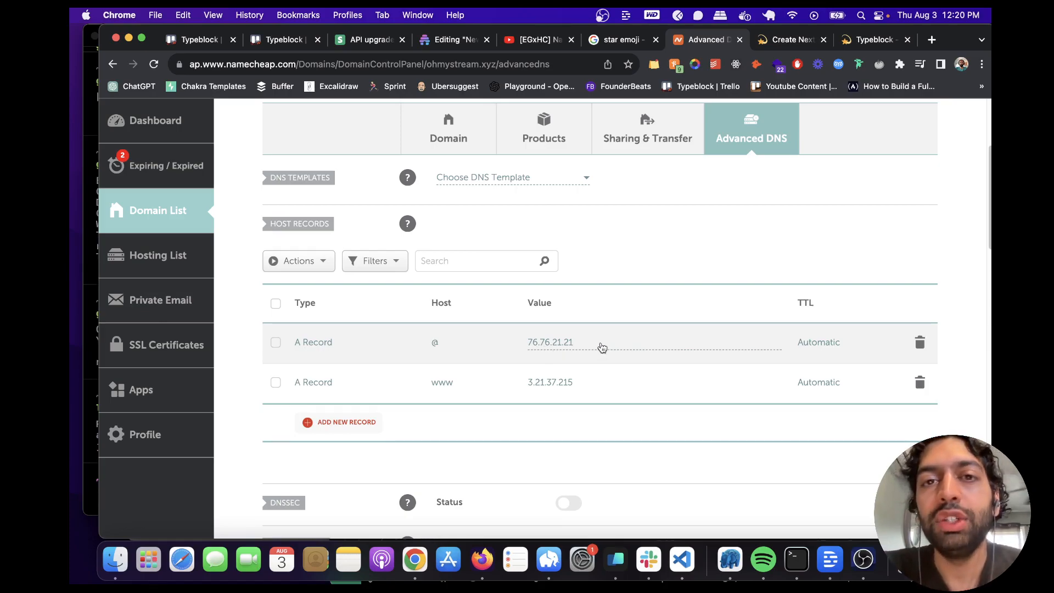
pyautogui.click(849, 44)
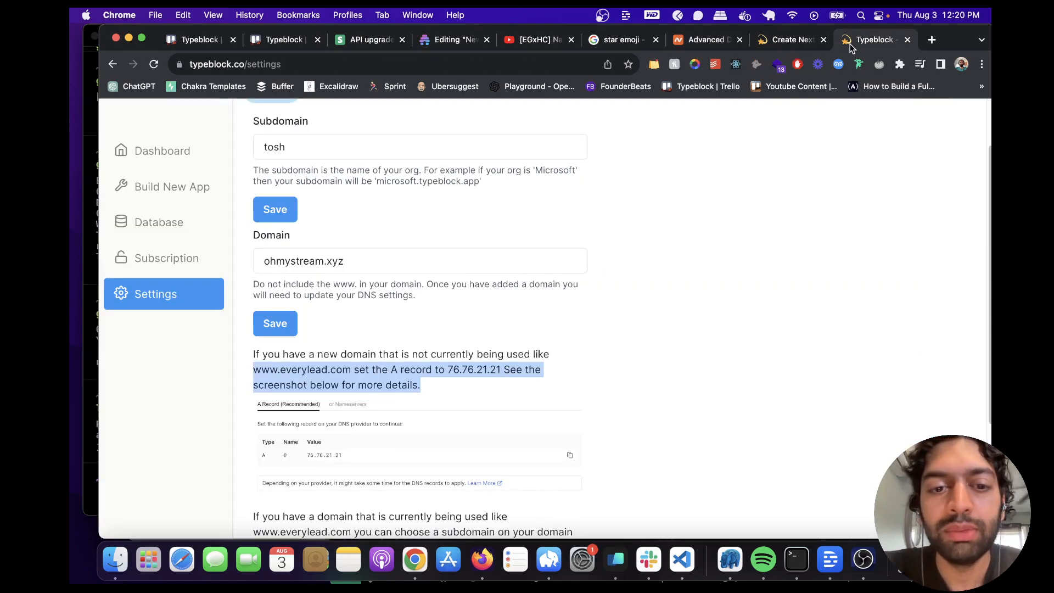
pyautogui.click(709, 36)
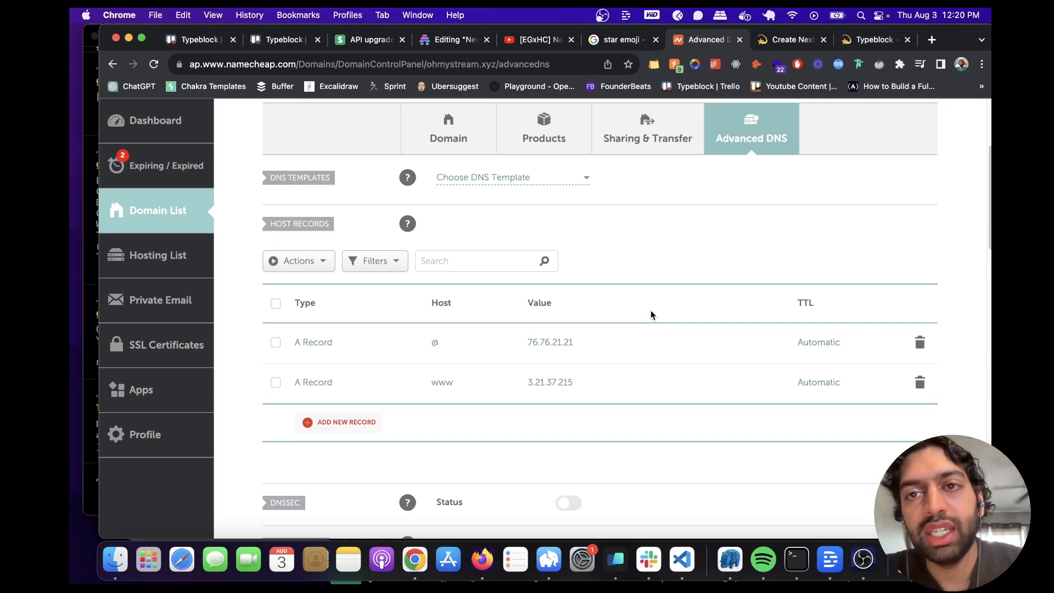
pyautogui.click(793, 41)
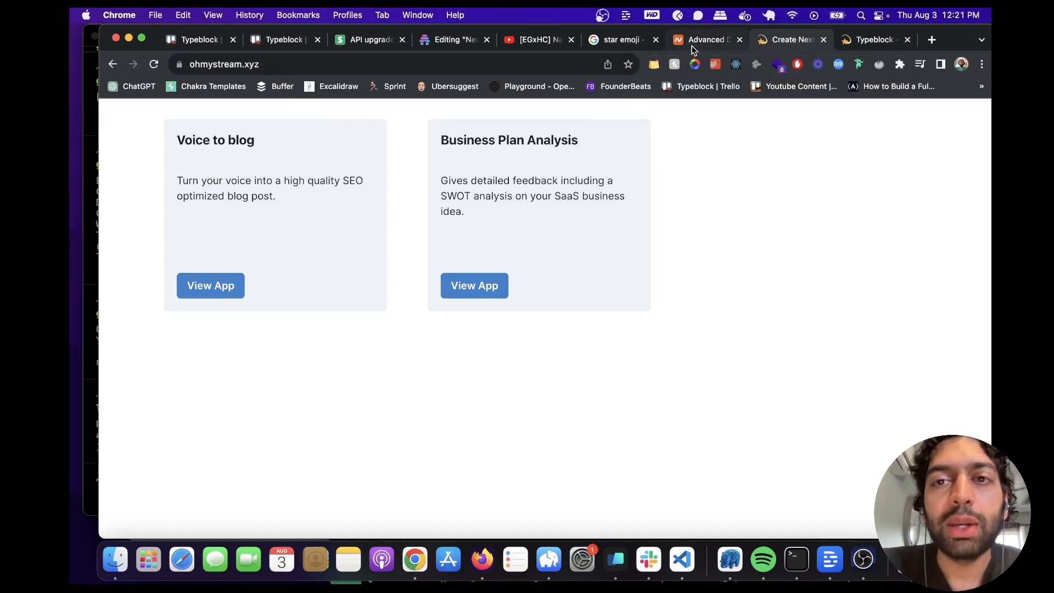
# Switch back to Typeblock's settings, change the Domain to ai.ohmystream.xyz and save it
pyautogui.click(874, 39)
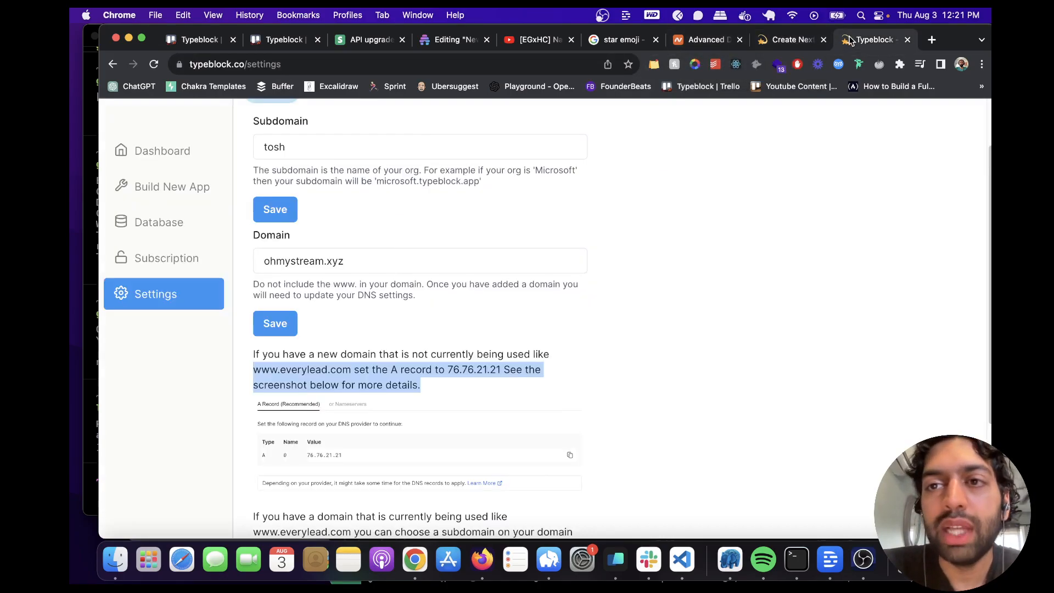
pyautogui.click(633, 264)
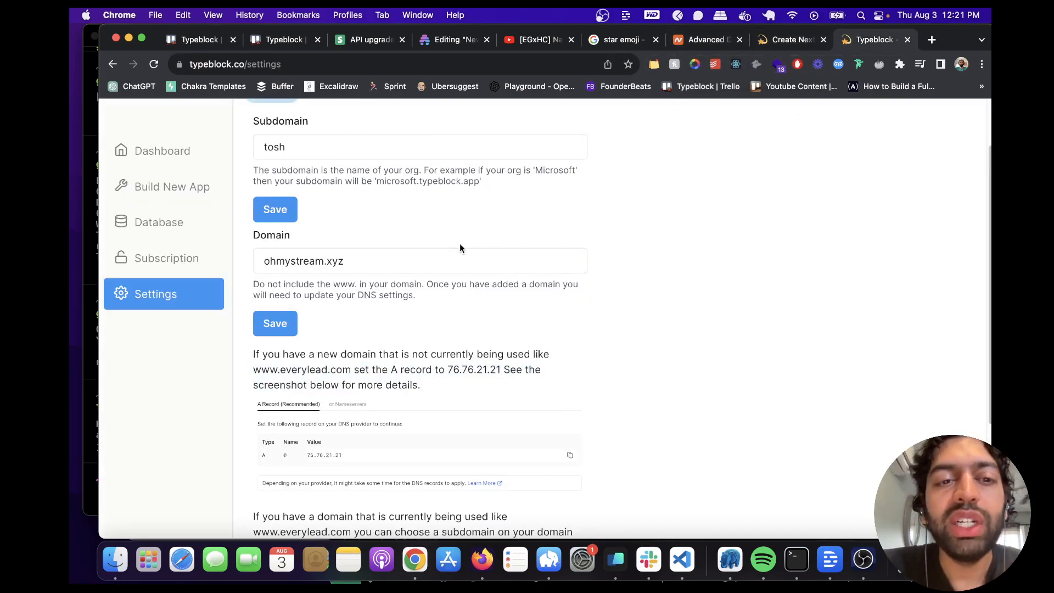
pyautogui.tripleClick(428, 257)
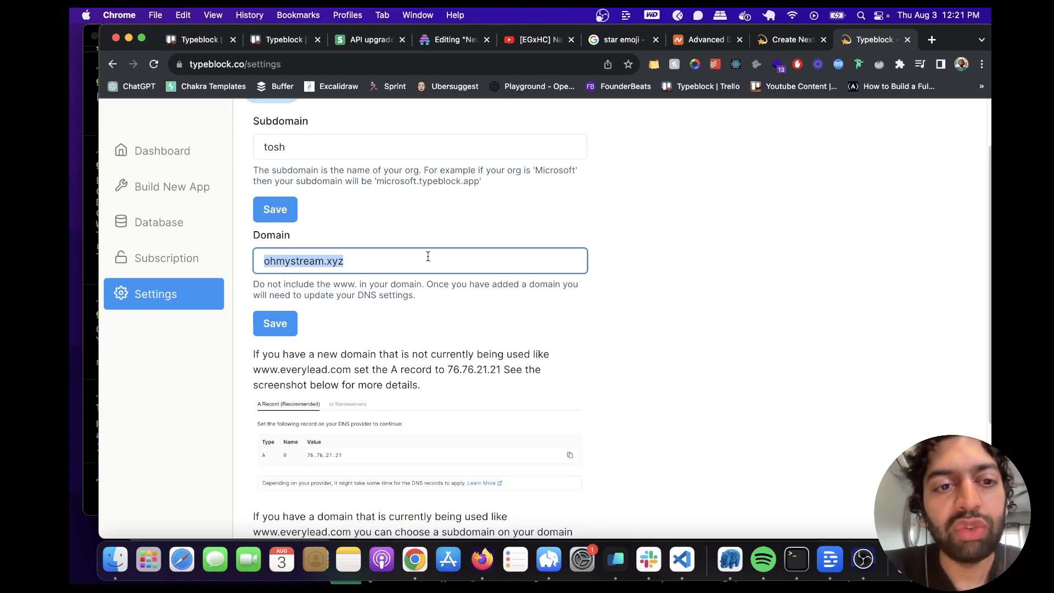
pyautogui.press('BackSpace')
pyautogui.write('a')
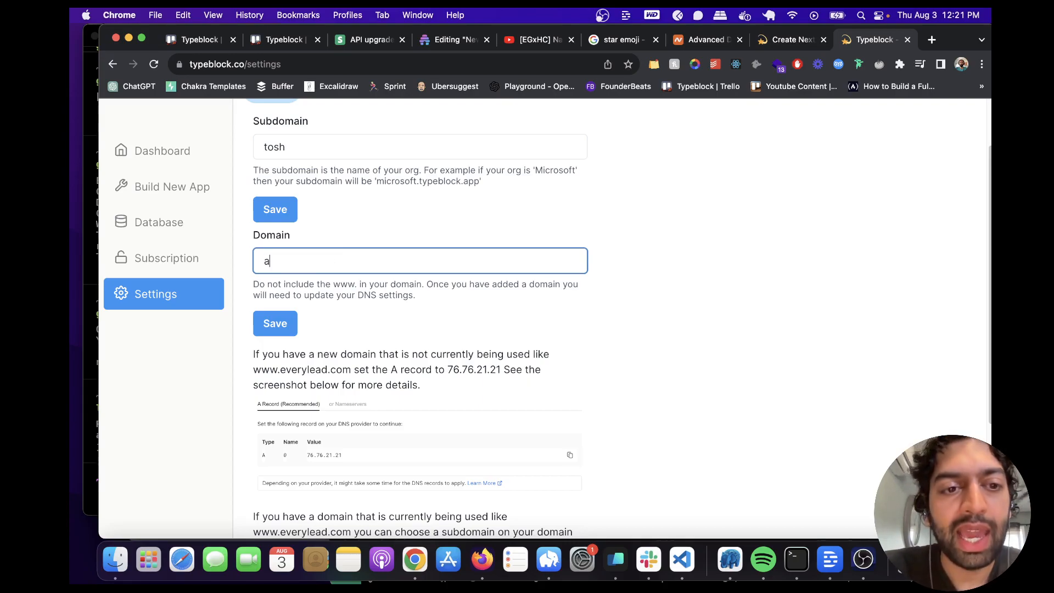
pyautogui.write('i.ohmystrea')
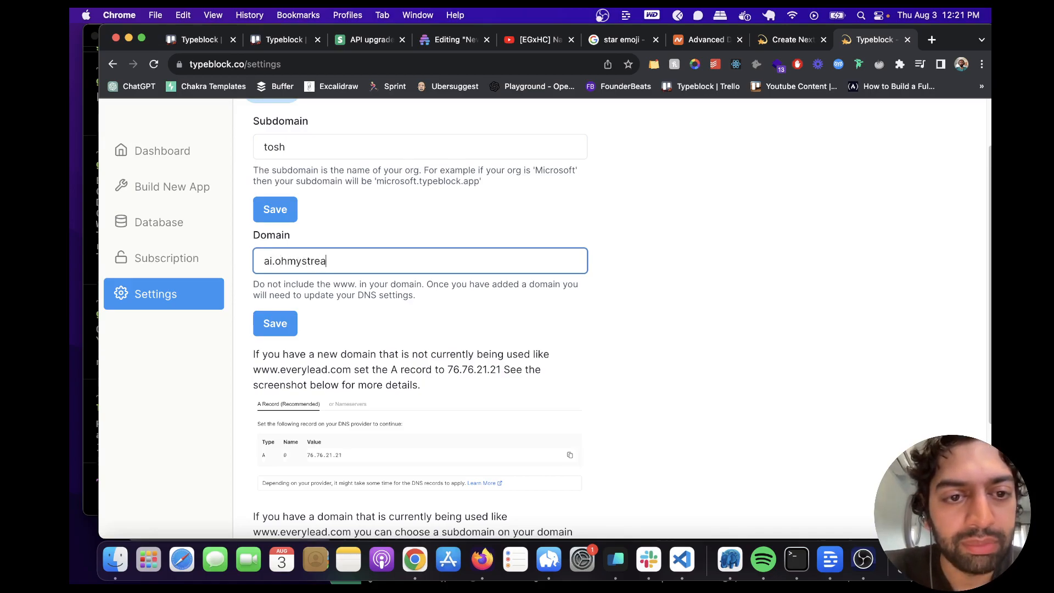
pyautogui.write('m.xyz')
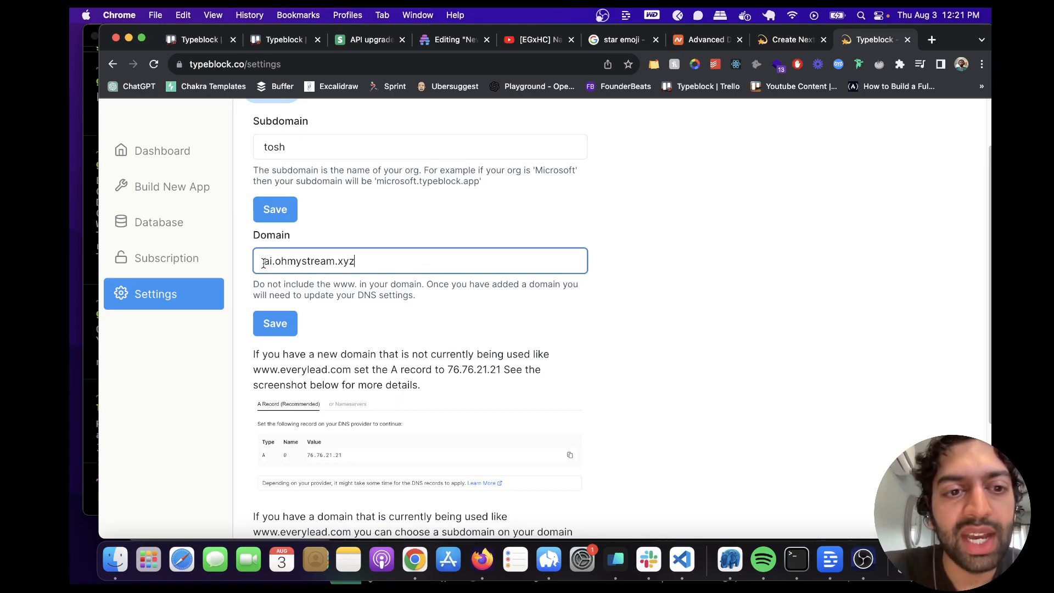
pyautogui.moveTo(275, 263); pyautogui.dragTo(367, 264)
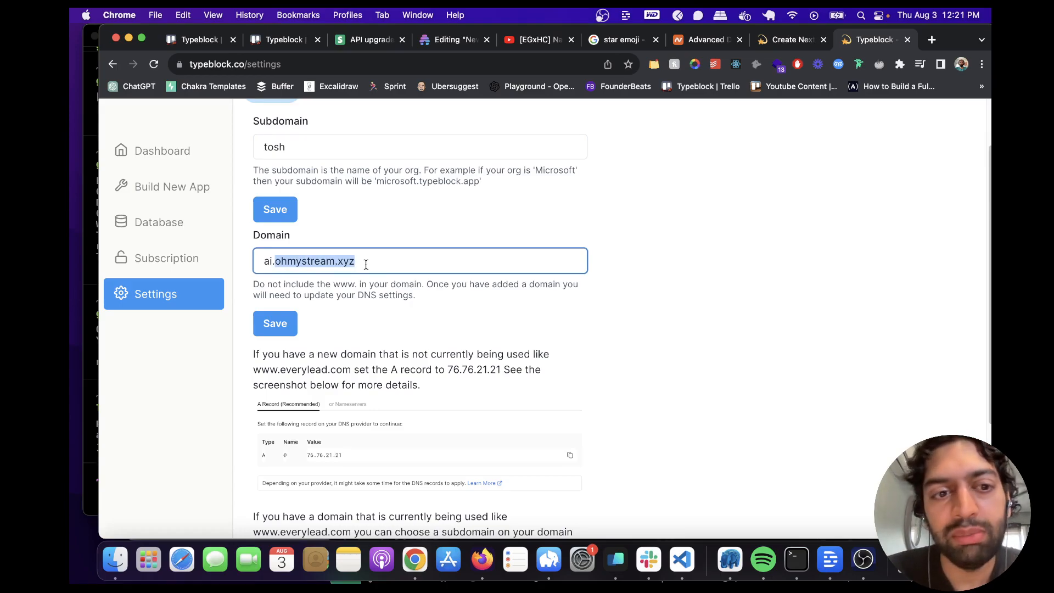
pyautogui.click(366, 264)
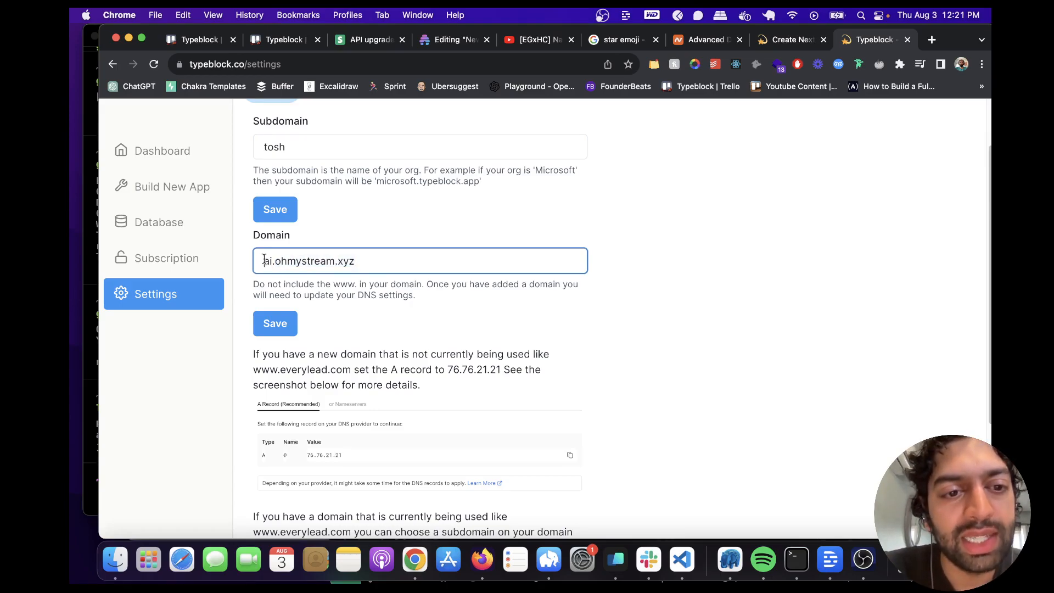
pyautogui.moveTo(265, 263); pyautogui.dragTo(384, 263)
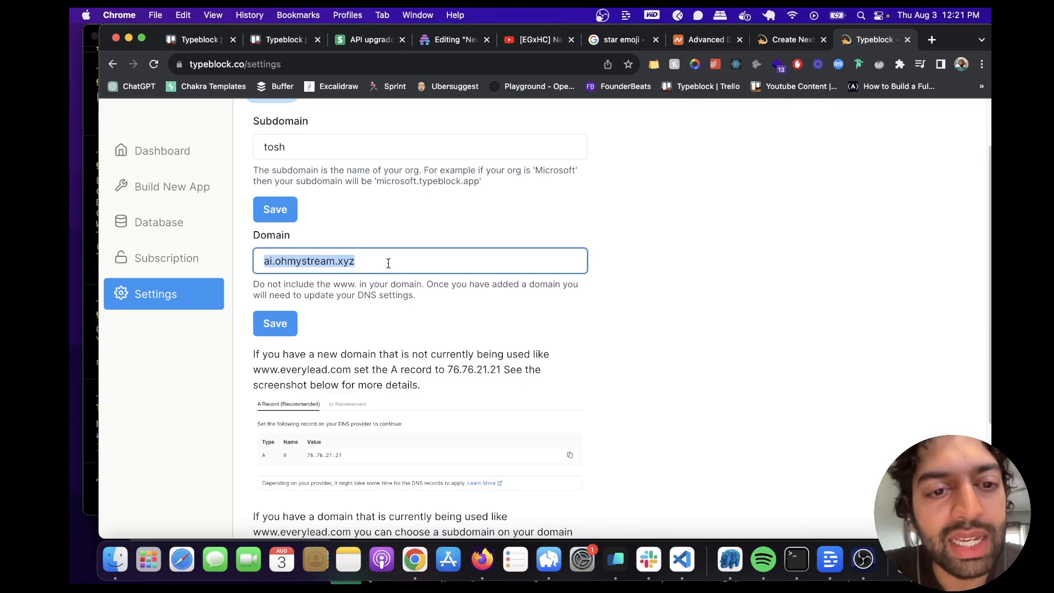
pyautogui.click(389, 286)
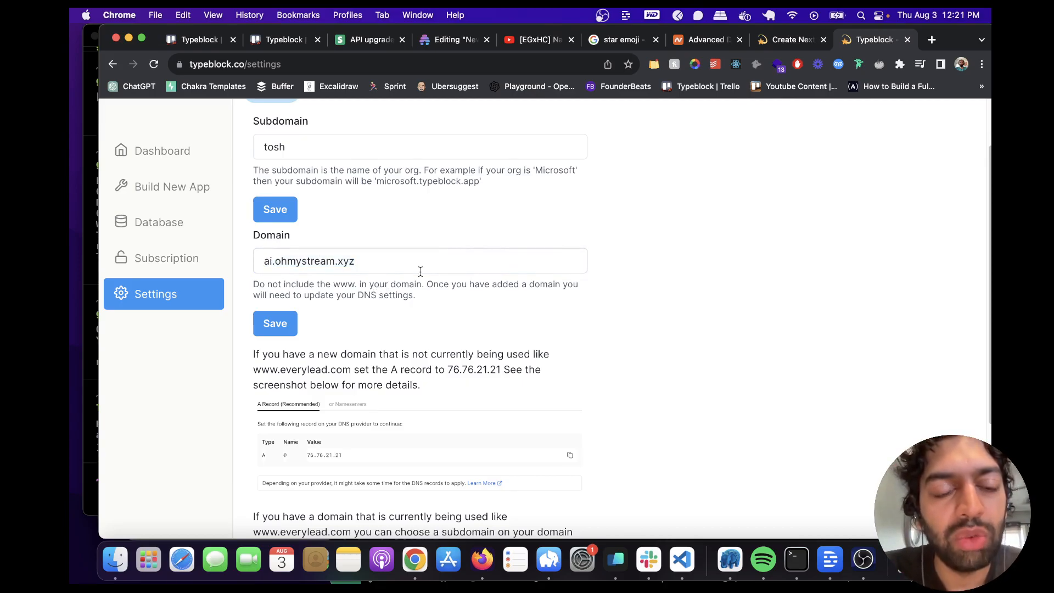
pyautogui.click(275, 331)
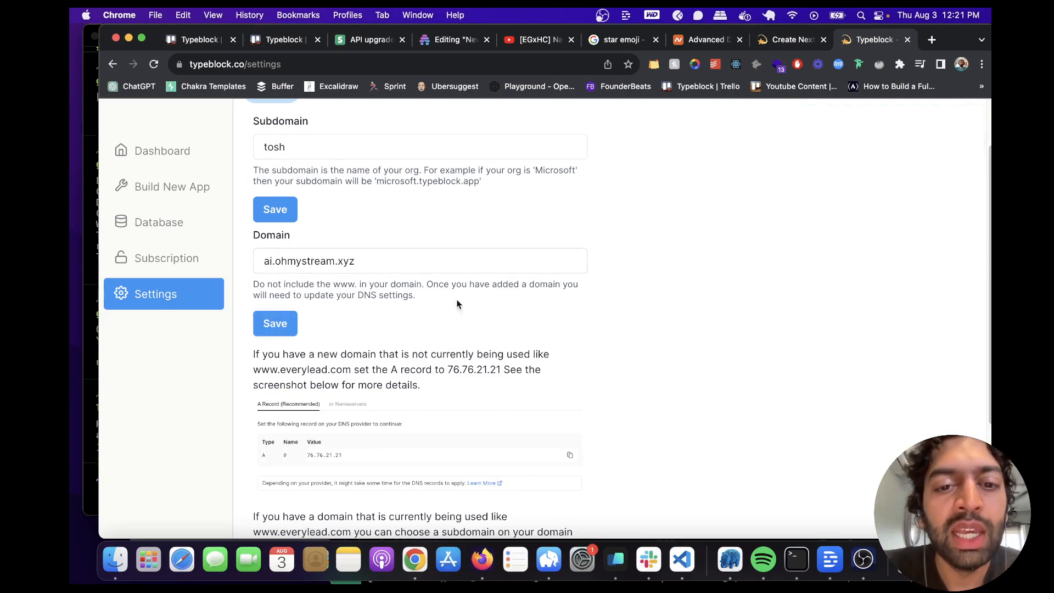
# Consult the CNAME instructions, switch to Namecheap and delete the A record for host @
pyautogui.scroll(-5, 417, 324)
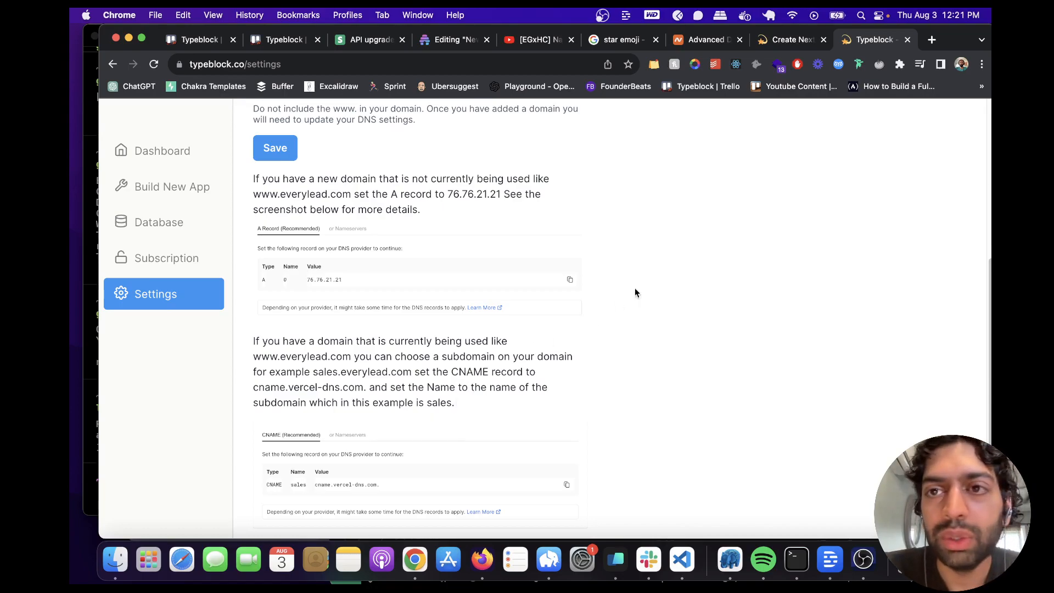
pyautogui.click(706, 39)
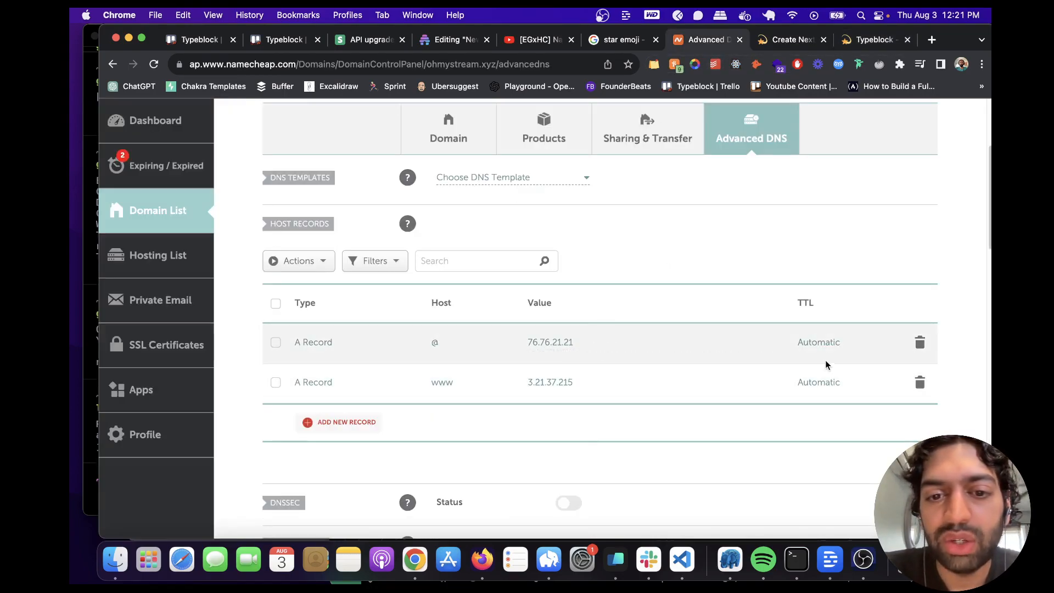
pyautogui.click(923, 342)
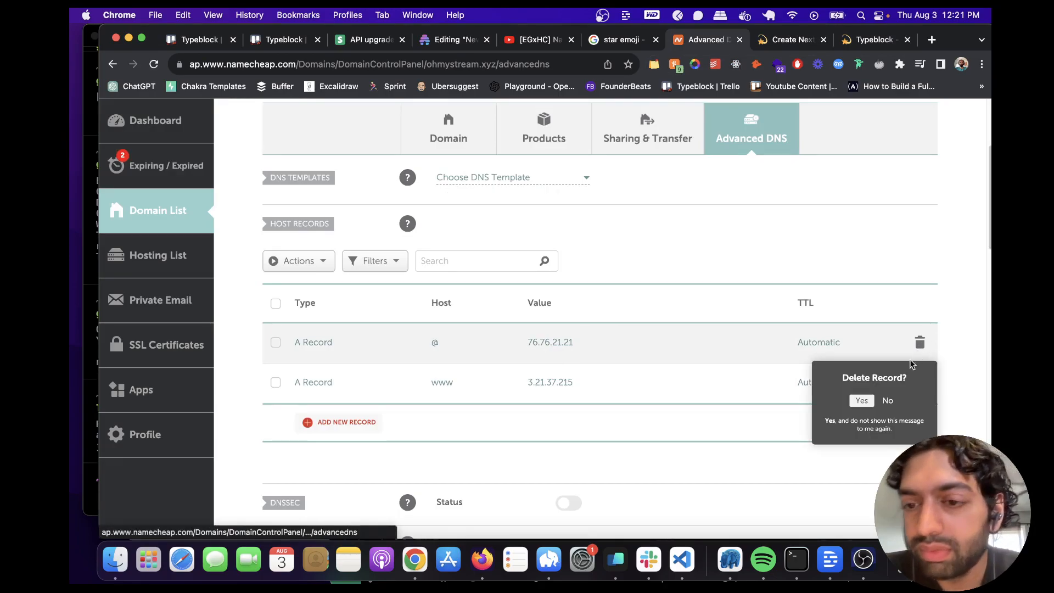
pyautogui.click(862, 401)
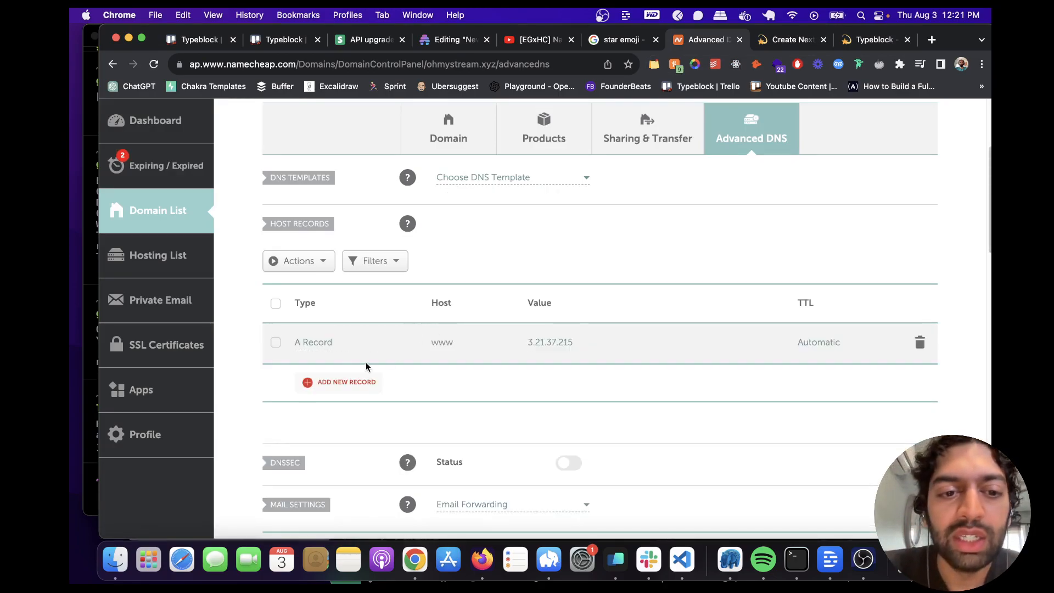
# Add a new host record for ohmystream.xyz and set its type to CNAME Record
pyautogui.click(341, 379)
pyautogui.scroll(-5, 351, 379)
pyautogui.scroll(1, 368, 371)
pyautogui.scroll(1, 370, 367)
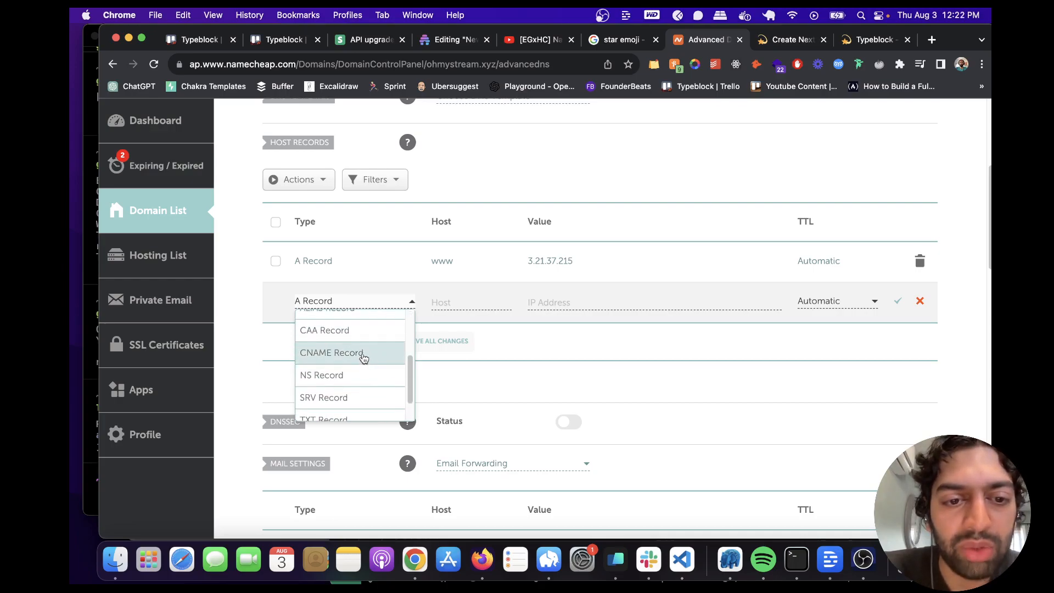
pyautogui.click(368, 358)
pyautogui.click(463, 301)
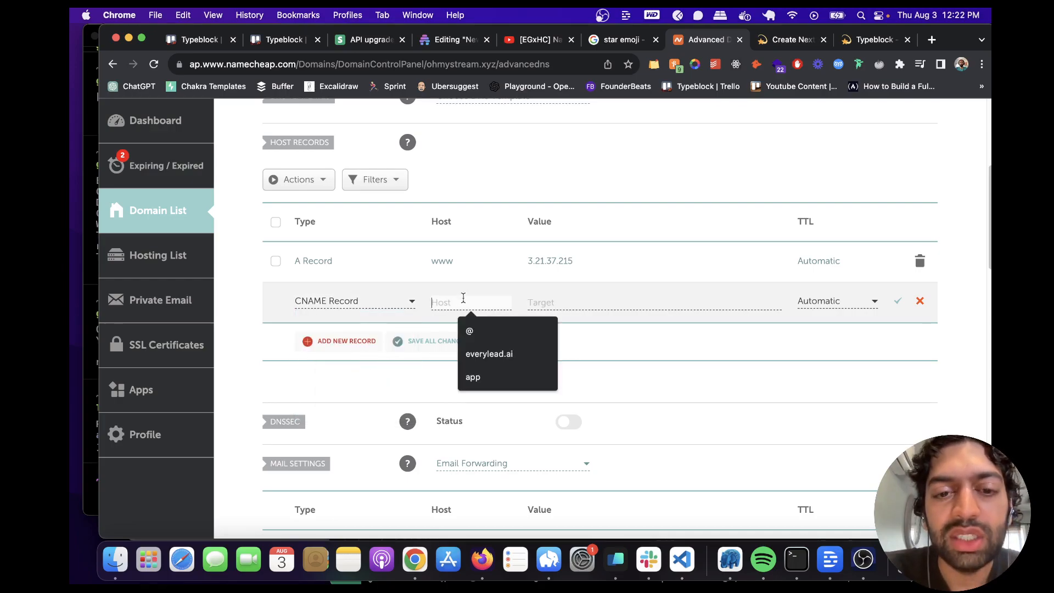
pyautogui.click(632, 349)
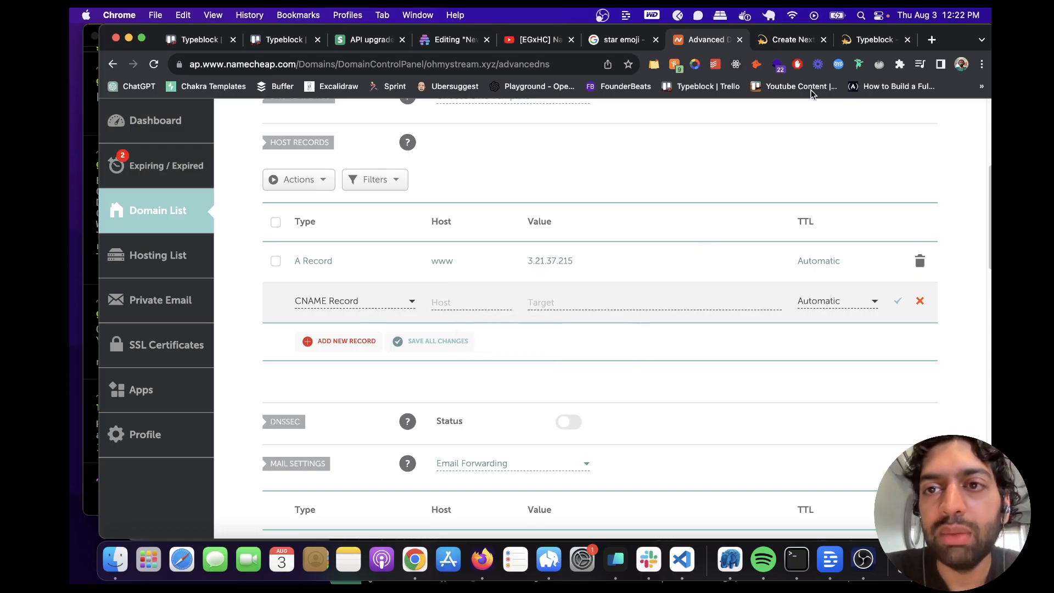
# Check the CNAME name and value in Typeblock's DNS instructions and return to Namecheap's host records
pyautogui.click(844, 46)
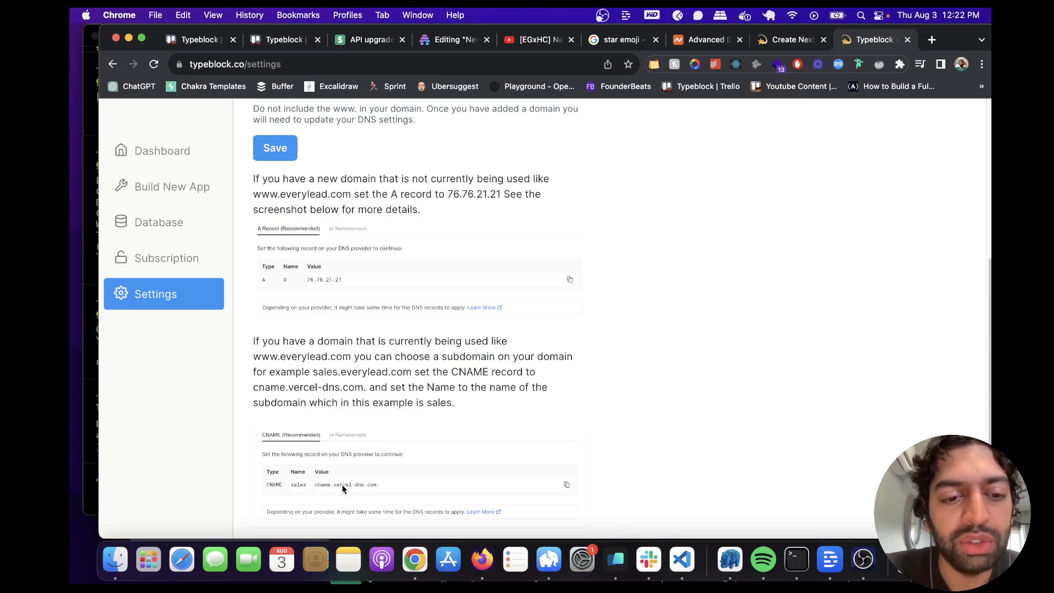
pyautogui.click(780, 43)
pyautogui.click(706, 39)
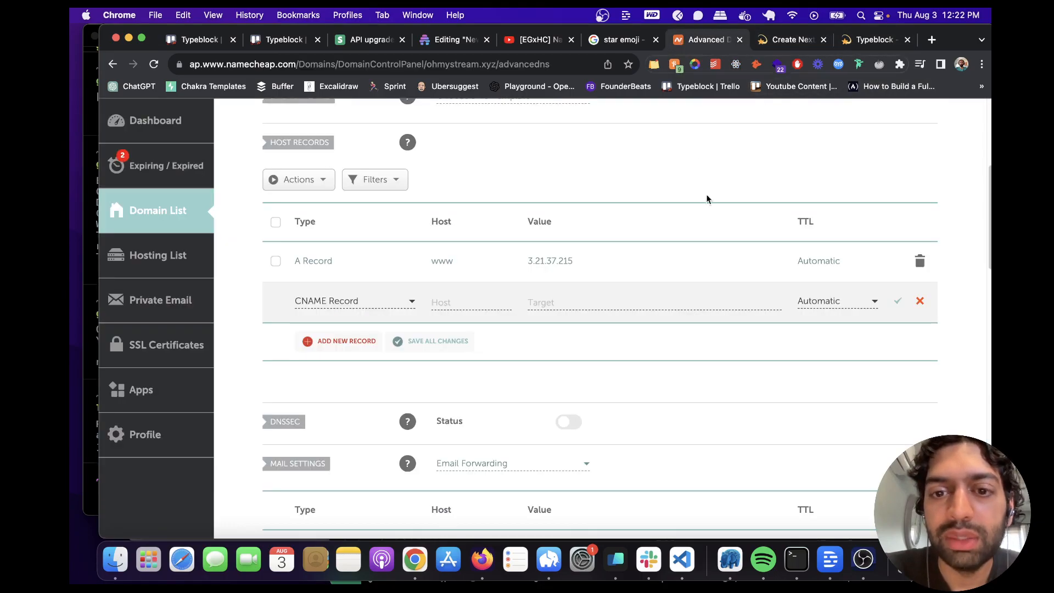
# Set the new CNAME record's host to ai and copy the target cname.vercel-dns.com. from Typeblock's DNS instructions
pyautogui.click(484, 300)
pyautogui.write('ai')
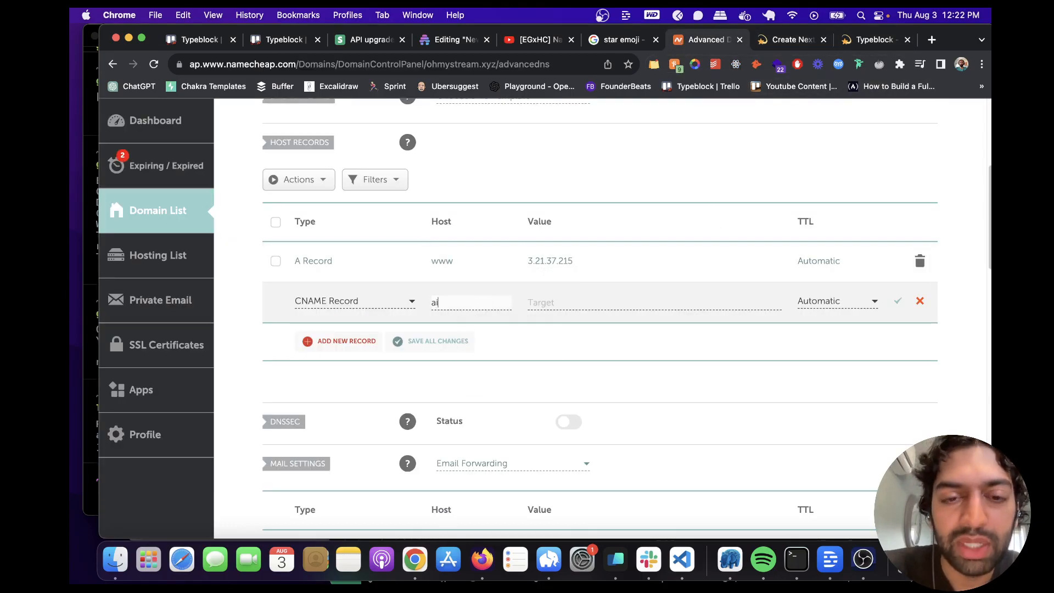
pyautogui.click(574, 304)
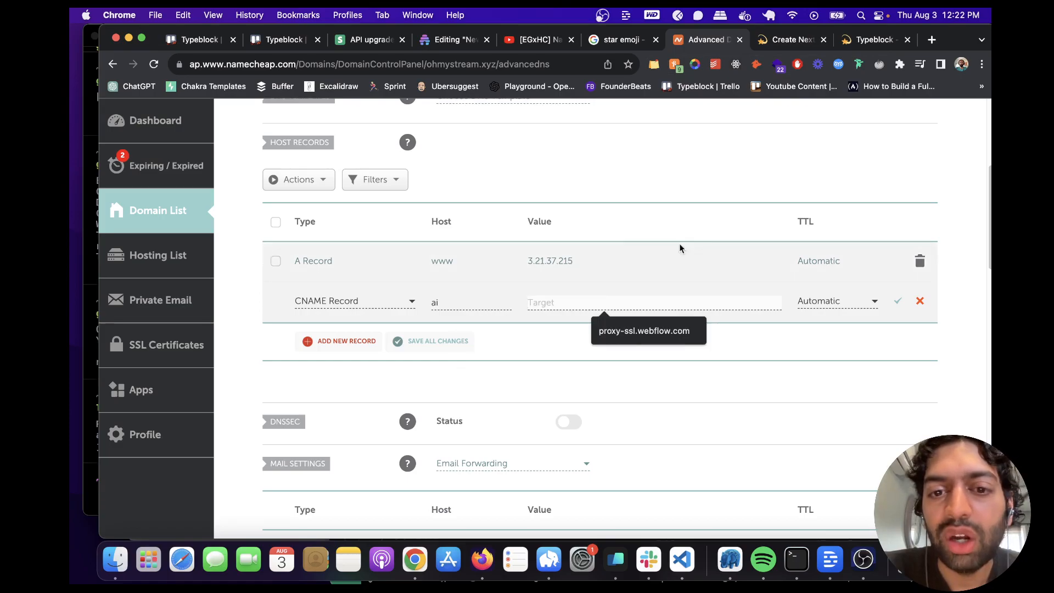
pyautogui.click(861, 48)
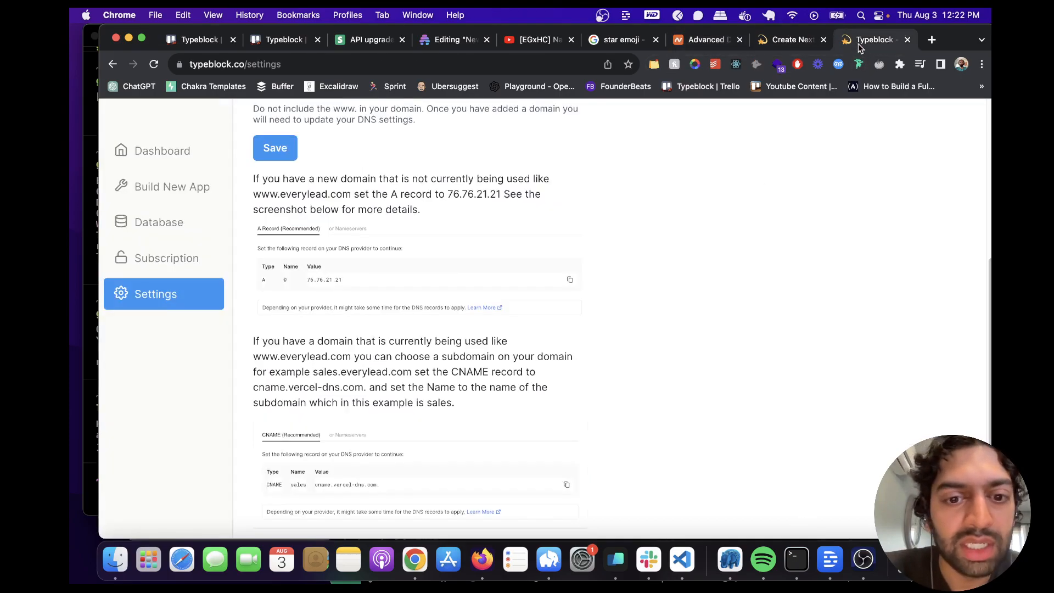
pyautogui.moveTo(367, 391); pyautogui.dragTo(252, 391)
pyautogui.press('super+c')
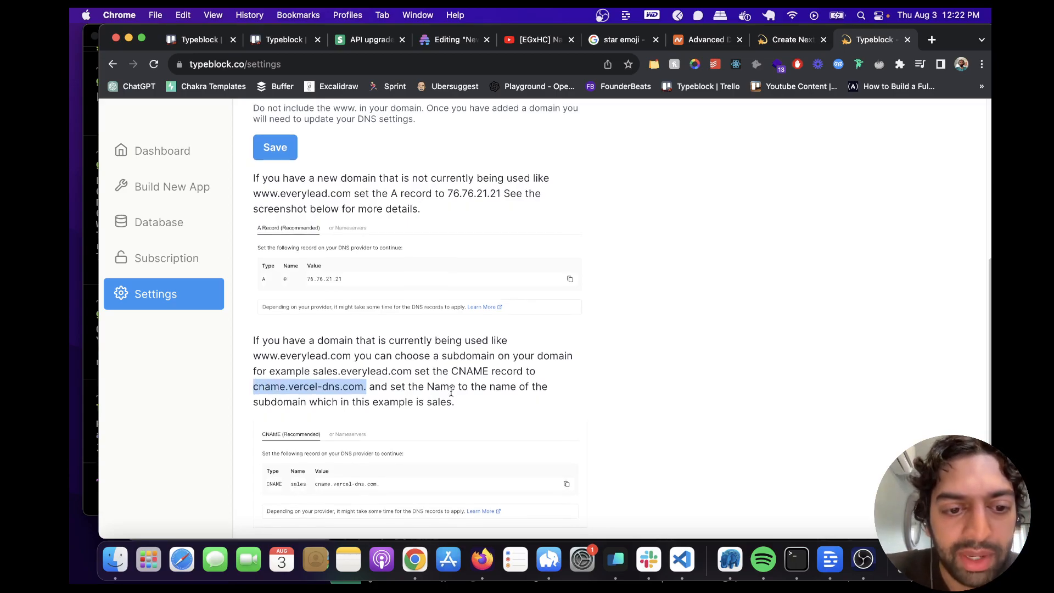
# Return to Namecheap, paste cname.vercel-dns.com. as the CNAME record's target and save the record
pyautogui.click(708, 39)
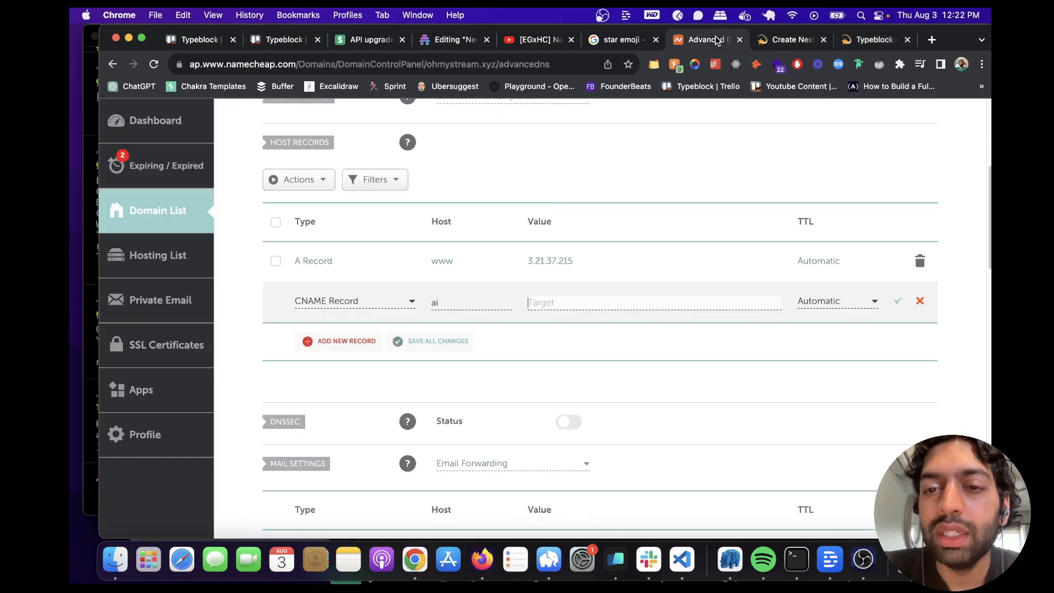
pyautogui.click(594, 305)
pyautogui.press('super+v')
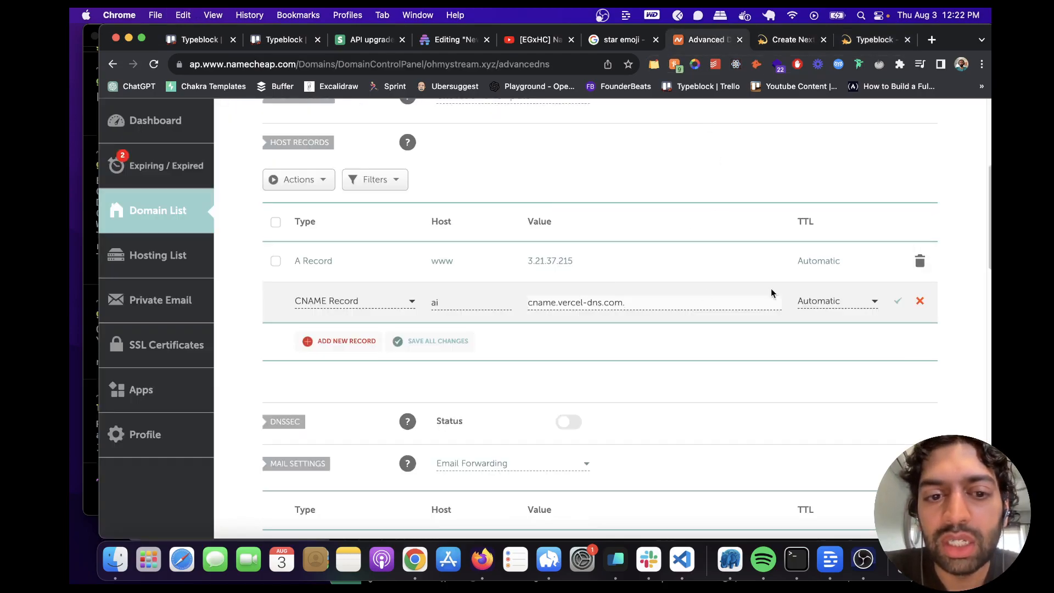
pyautogui.click(899, 304)
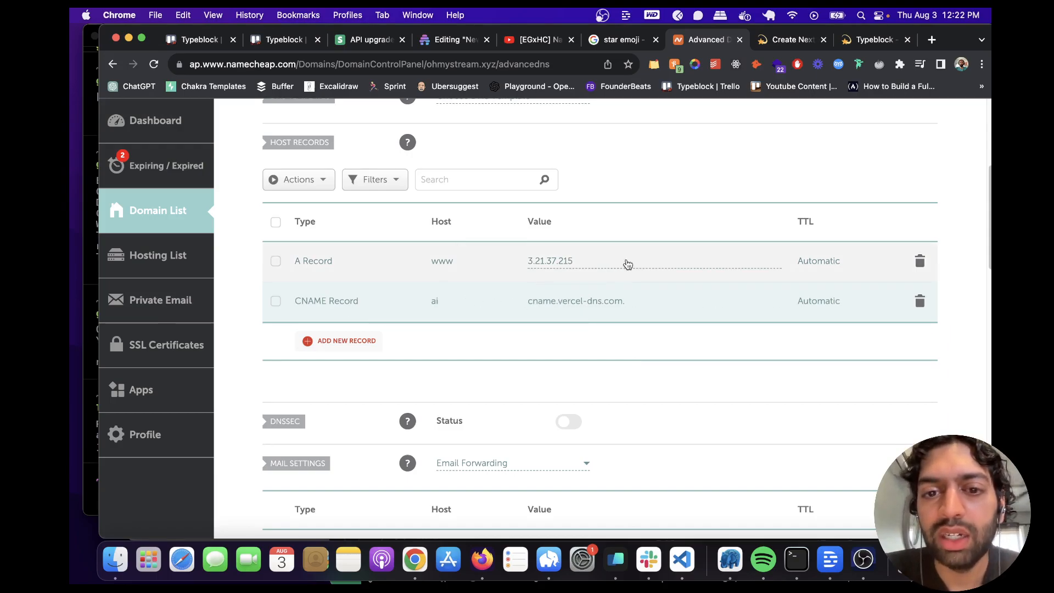
# Switch to the open ohmystream.xyz page and reload it to check the root domain
pyautogui.click(876, 39)
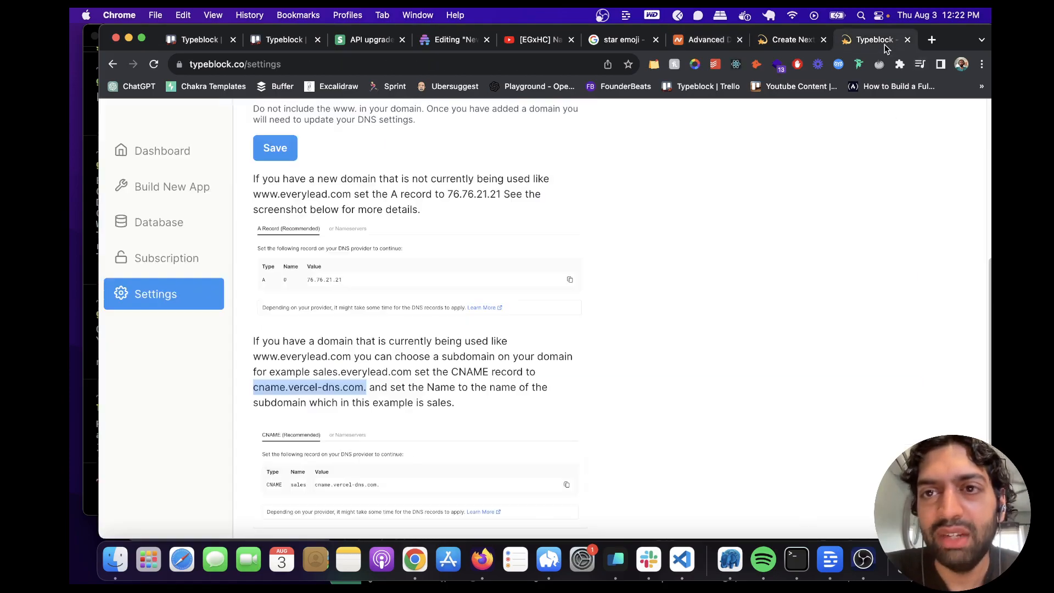
pyautogui.click(790, 39)
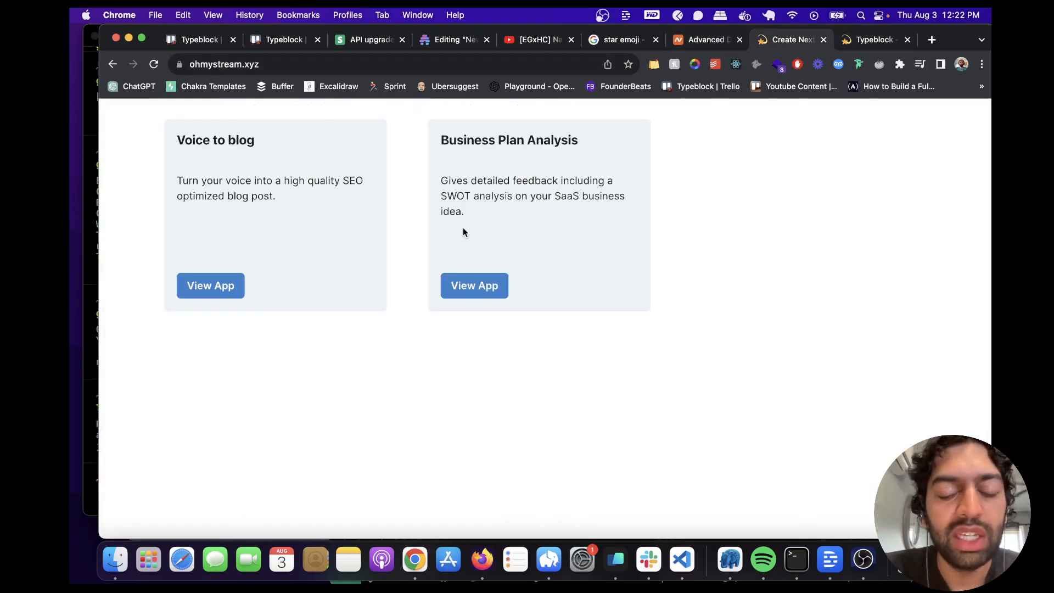
pyautogui.press('super+r')
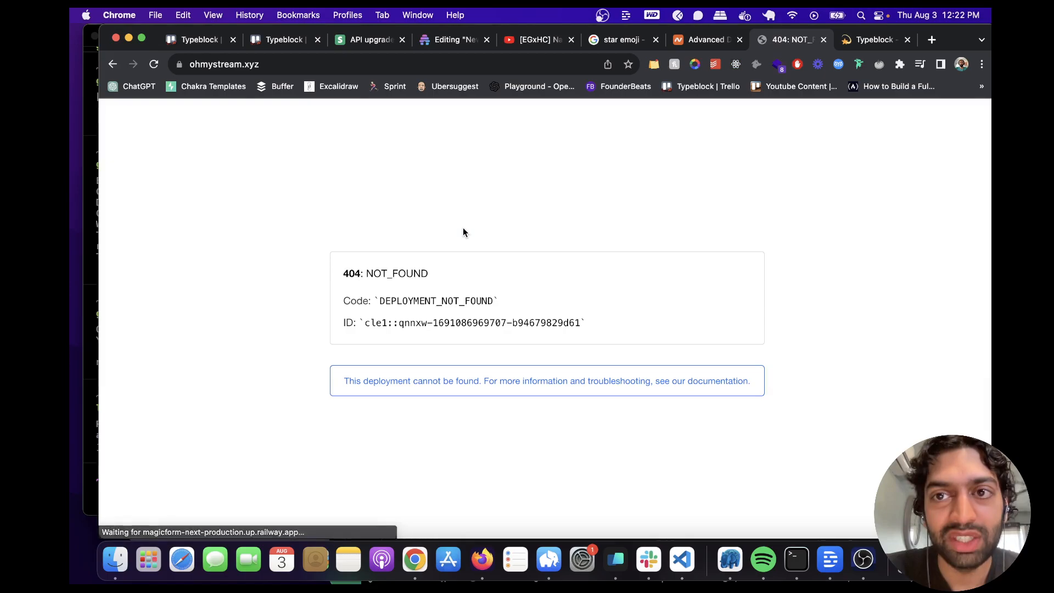
# Load ai.ohmystream.xyz to test the subdomain, and return to Namecheap's host records
pyautogui.click(219, 65)
pyautogui.click(219, 65)
pyautogui.moveTo(219, 65); pyautogui.dragTo(172, 65)
pyautogui.write('ai.')
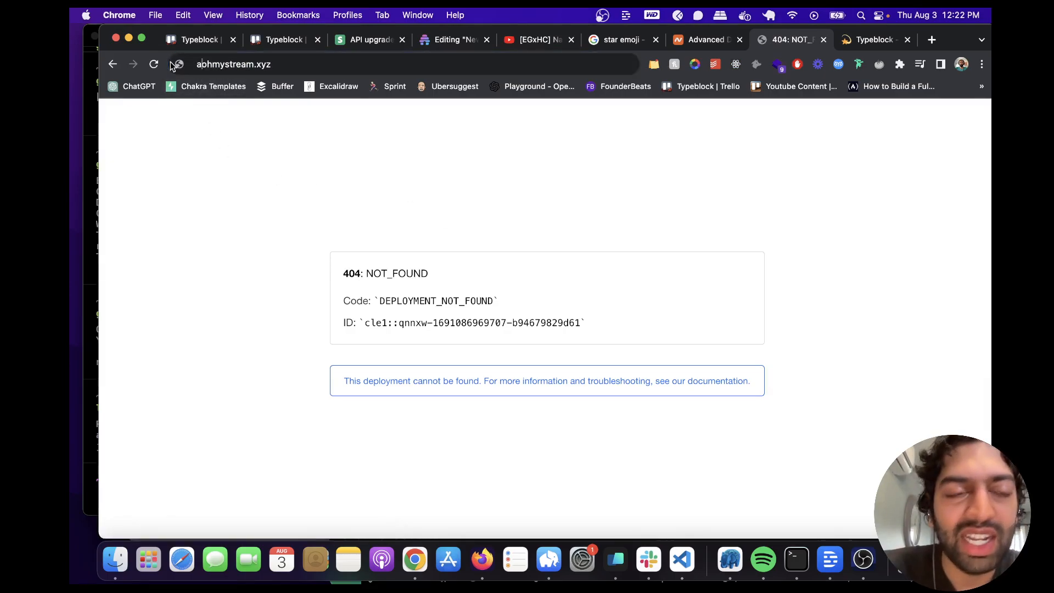
pyautogui.press('Return')
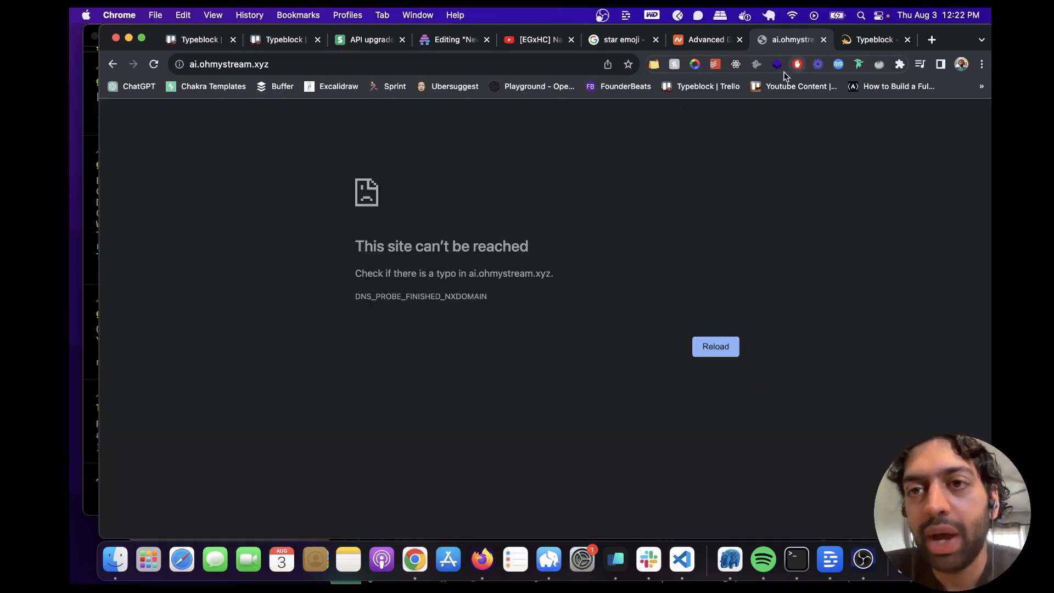
pyautogui.click(698, 43)
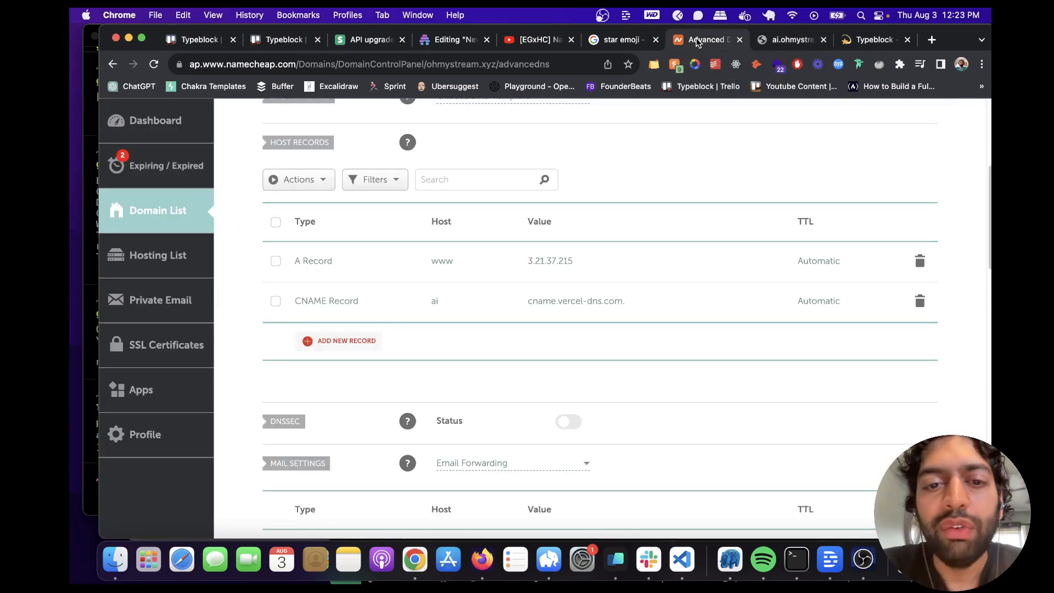